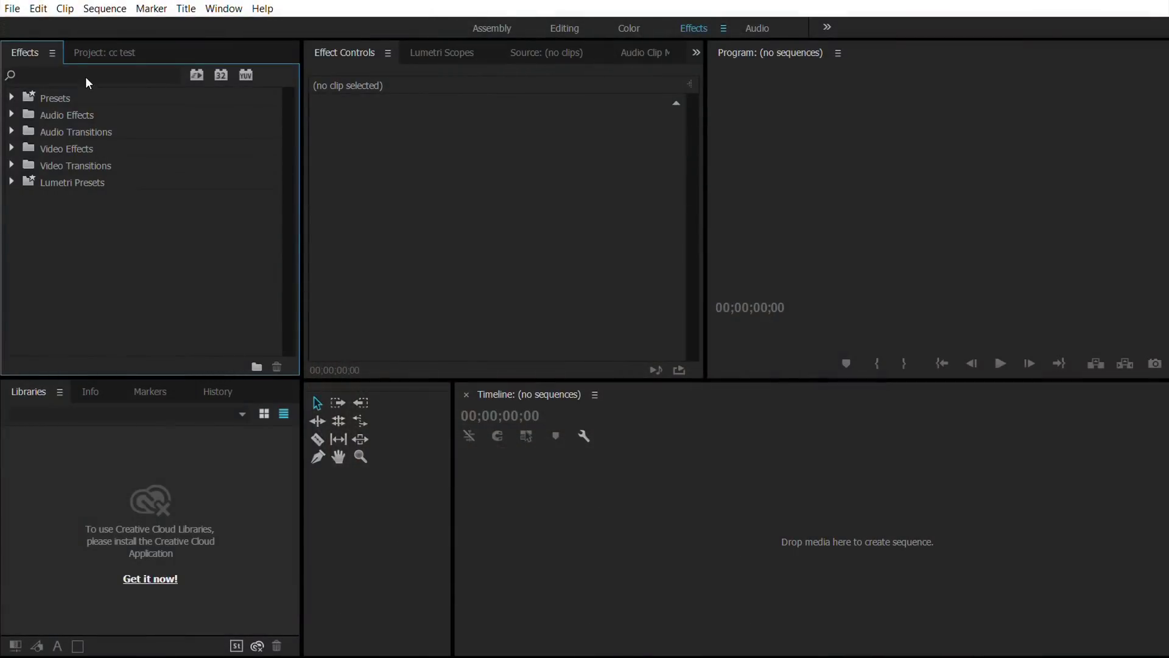
Import Flower.mp4 into the project and create a new sequence from the clip
{"action": "left_click", "coordinate": [113, 51]}
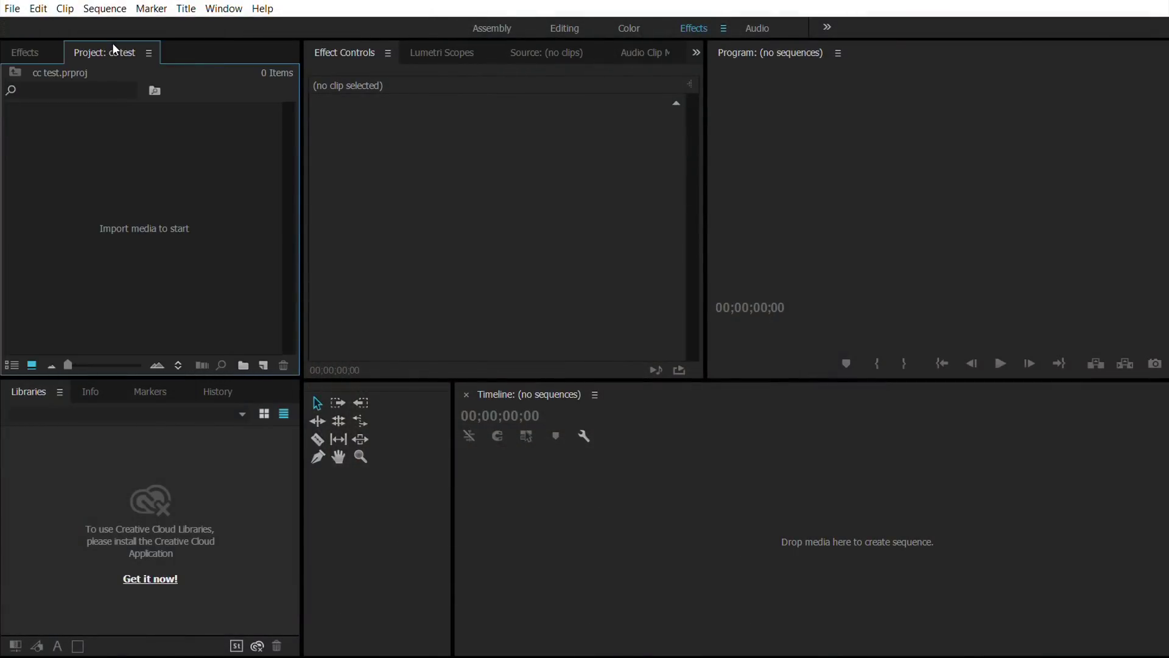
{"action": "double_click", "coordinate": [148, 211]}
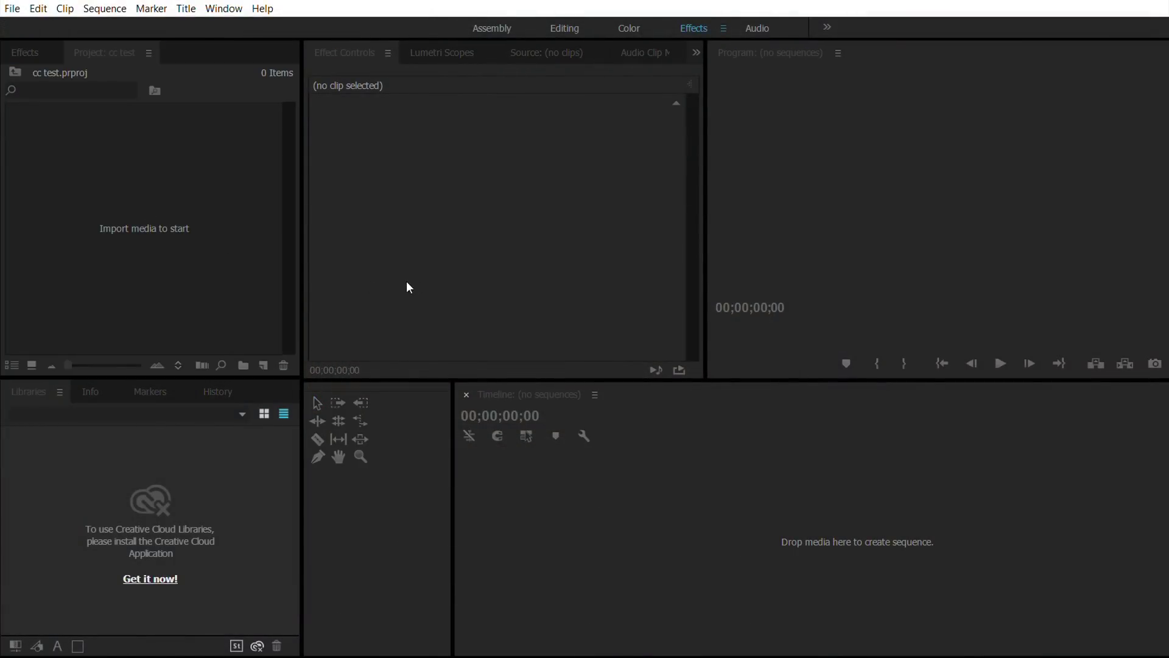
{"action": "double_click", "coordinate": [501, 402]}
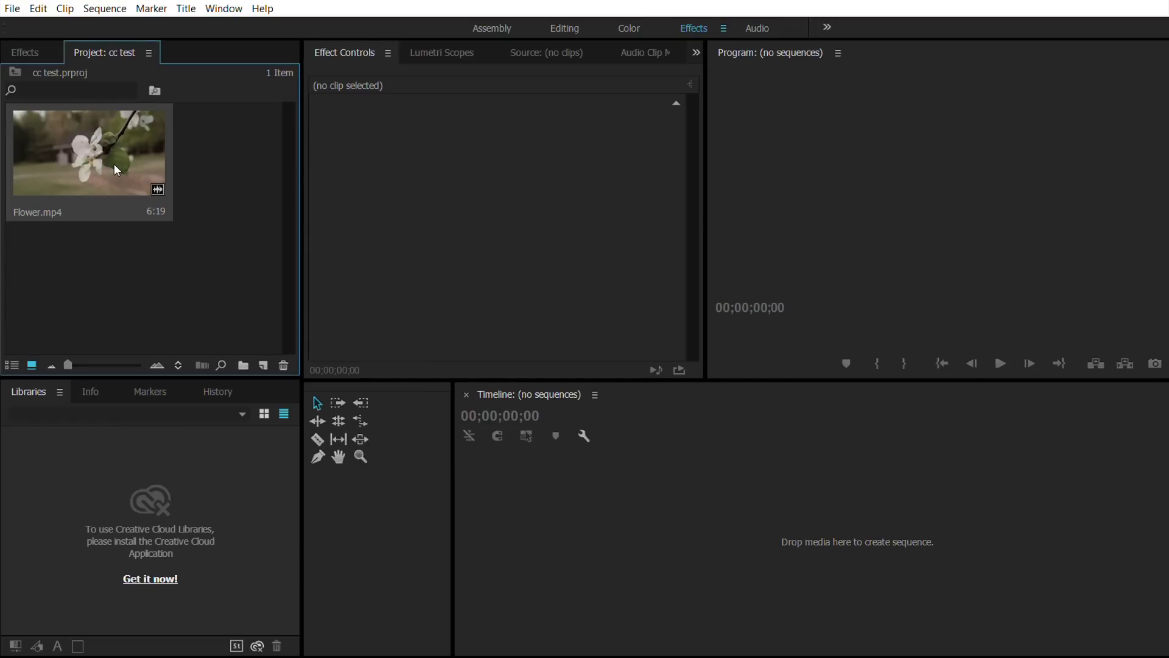
{"action": "left_click_drag", "start_coordinate": [114, 163], "coordinate": [517, 477]}
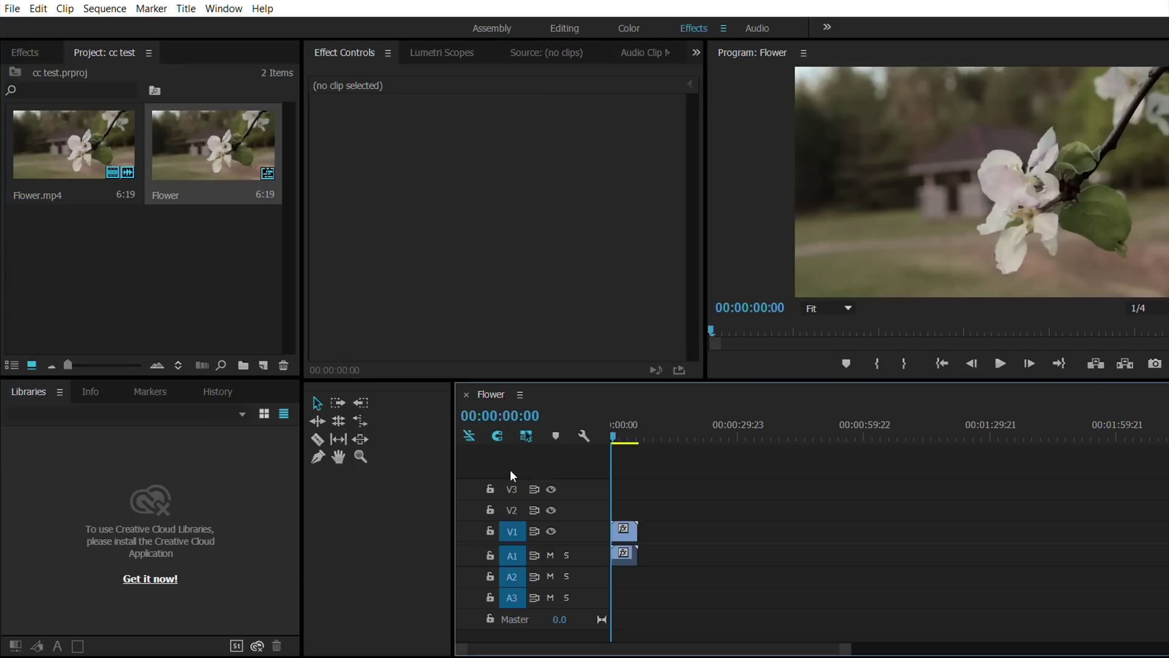
Create an adjustment layer, place it on track V3 at the sequence start, and extend it to the flower clip's length
{"action": "left_click", "coordinate": [90, 124]}
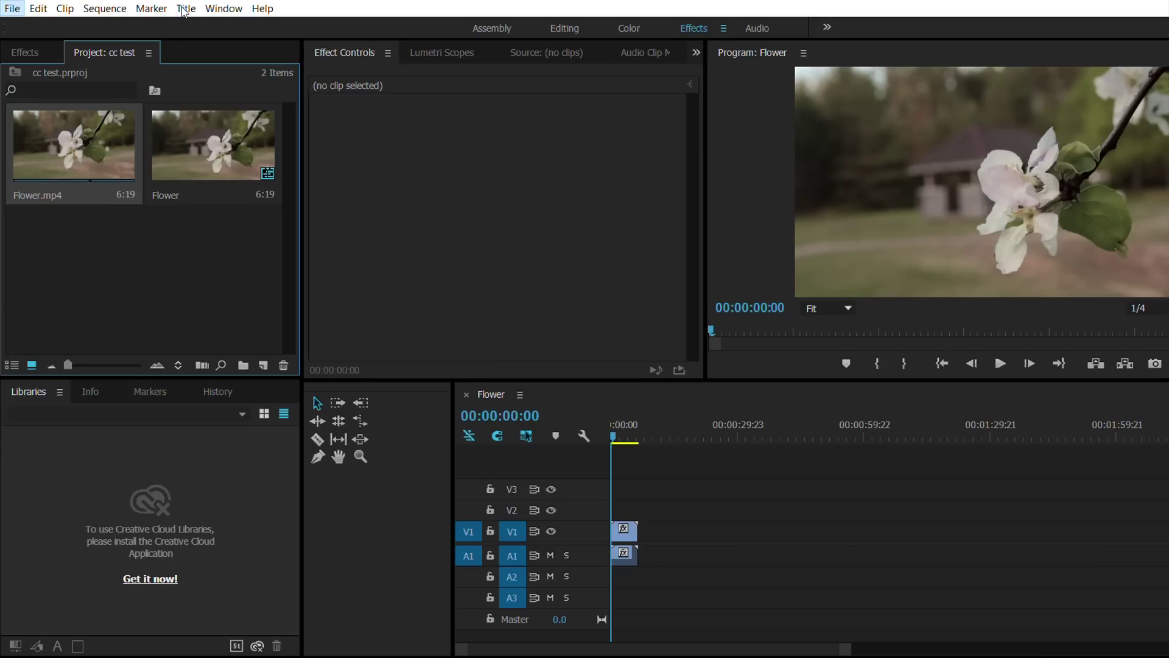
{"action": "left_click", "coordinate": [377, 111]}
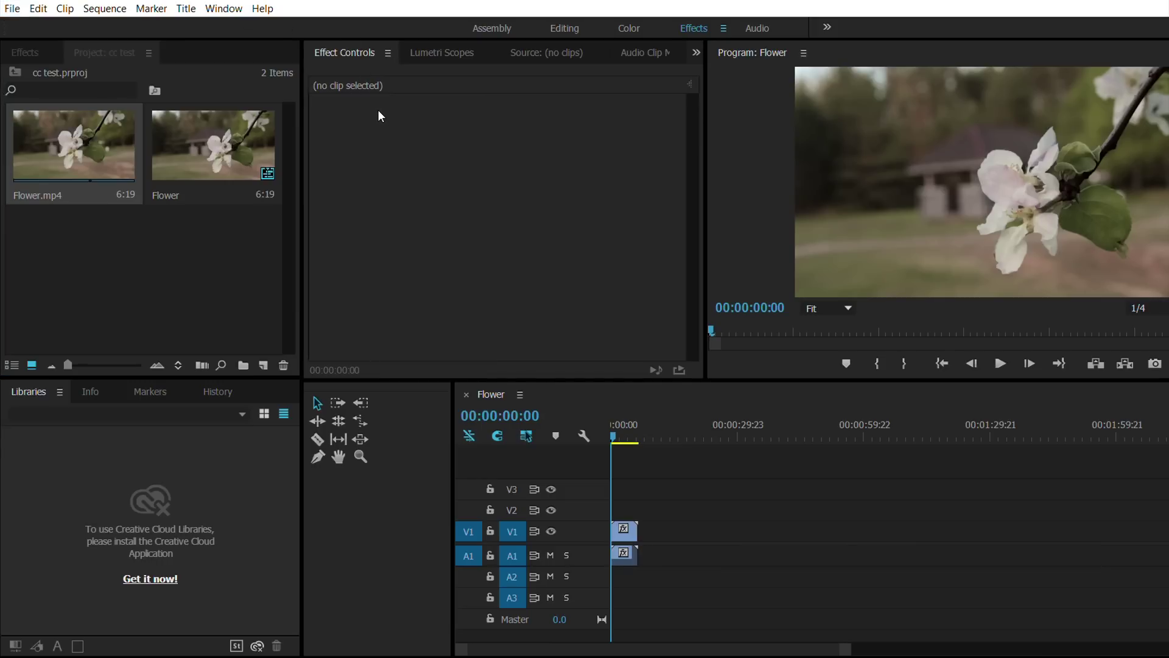
{"action": "left_click", "coordinate": [659, 371]}
{"action": "left_click_drag", "start_coordinate": [70, 224], "coordinate": [607, 485]}
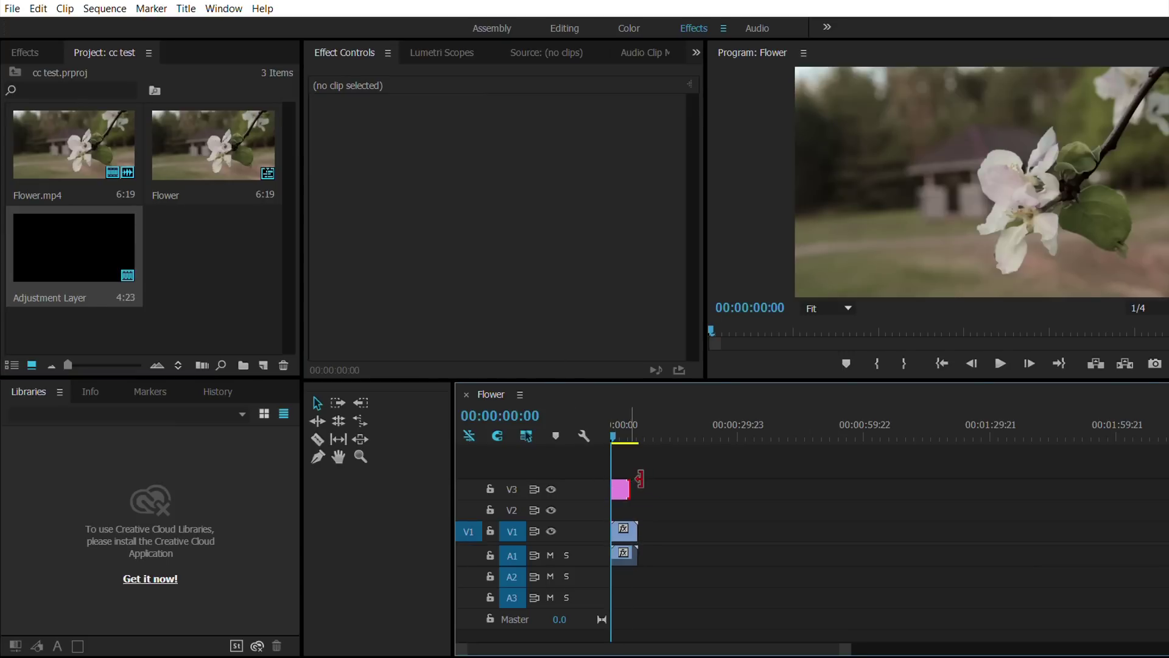
{"action": "left_click_drag", "start_coordinate": [638, 481], "coordinate": [658, 470]}
Apply the Cinespace 50 preset from the Cinematic Lumetri presets to the adjustment layer on V3
{"action": "left_click", "coordinate": [27, 48]}
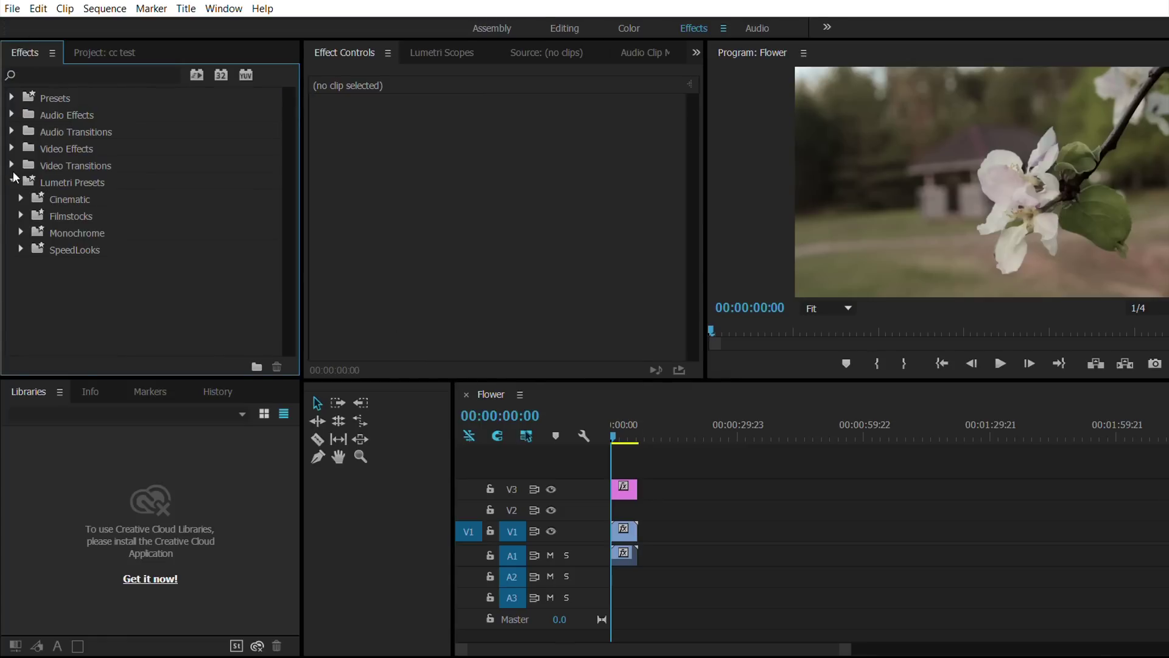
{"action": "left_click", "coordinate": [20, 198]}
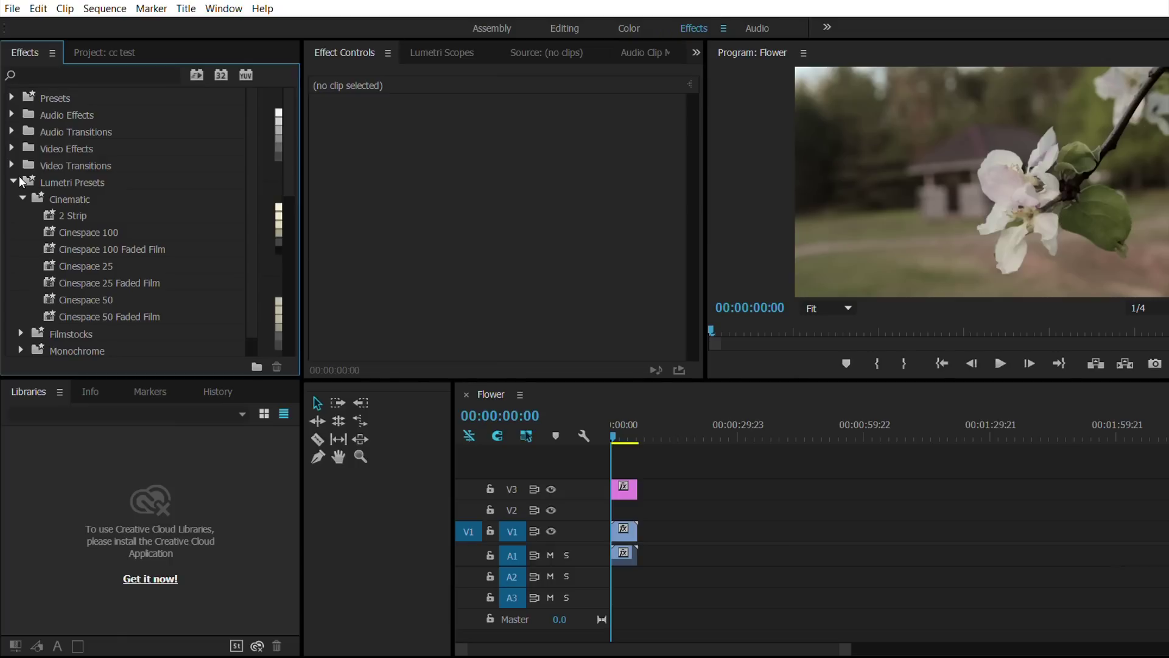
{"action": "left_click", "coordinate": [90, 297]}
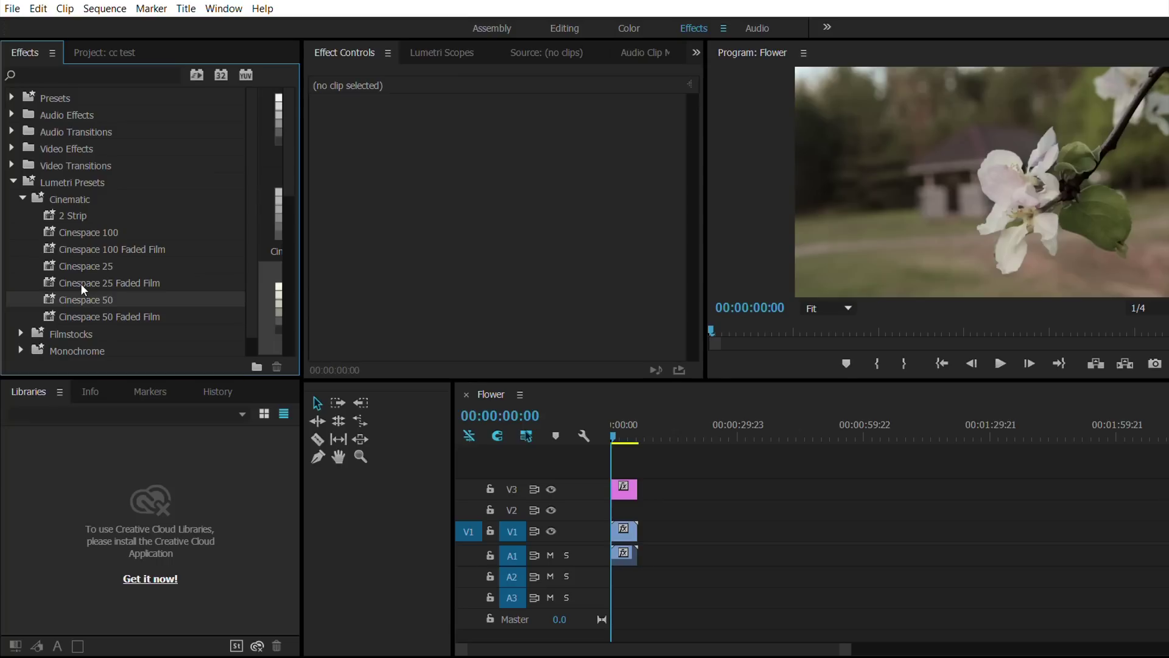
{"action": "left_click_drag", "start_coordinate": [90, 297], "coordinate": [627, 484]}
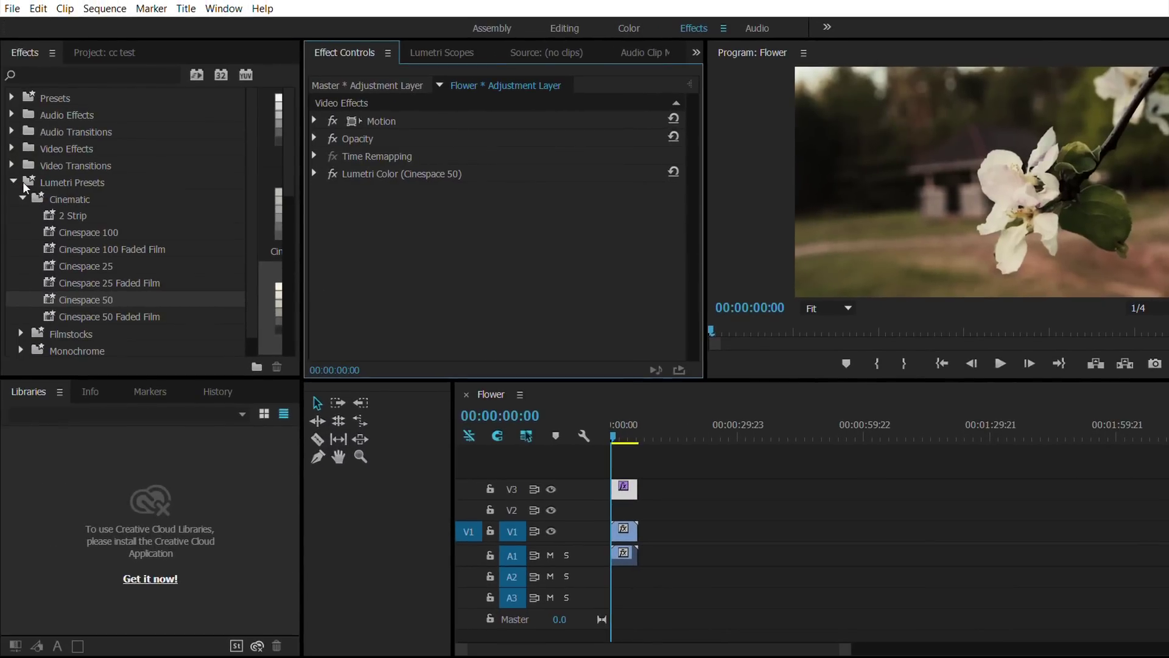
Apply the Fast Color Corrector from the Color Correction video effects to the adjustment layer
{"action": "left_click", "coordinate": [21, 198]}
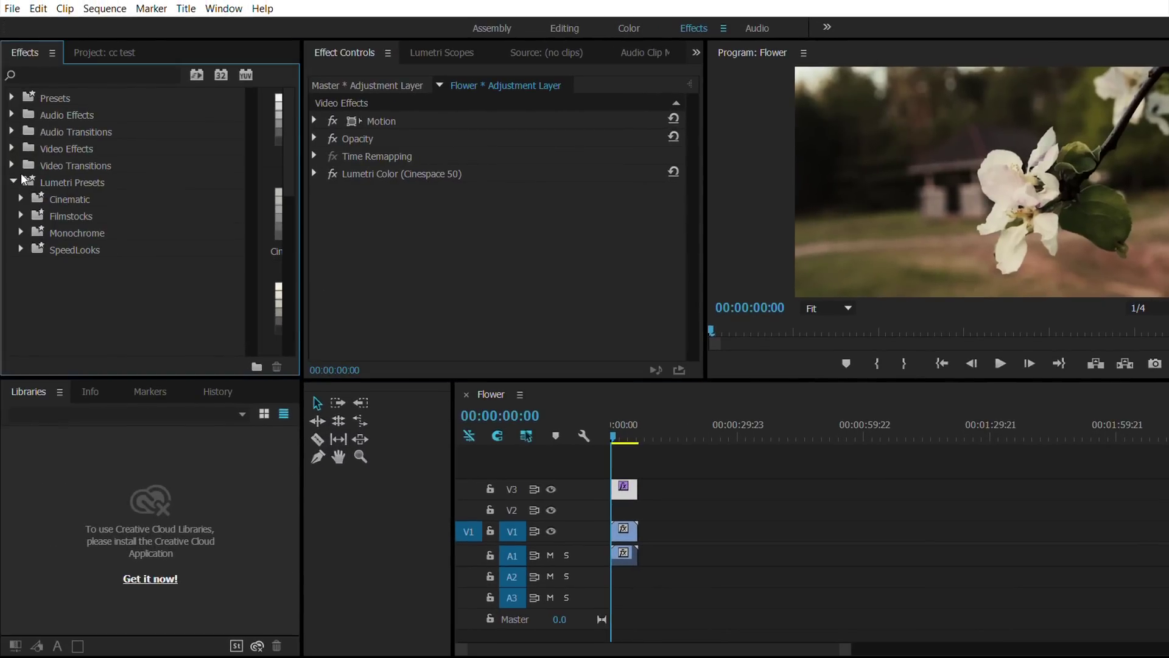
{"action": "left_click", "coordinate": [13, 181]}
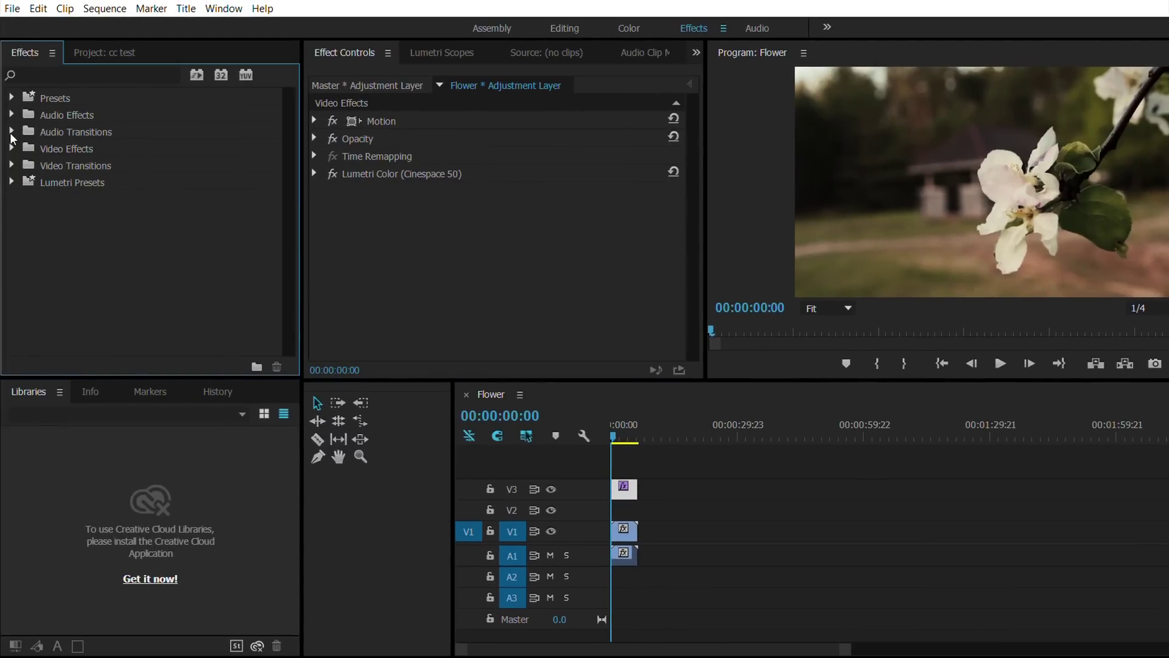
{"action": "left_click", "coordinate": [13, 146]}
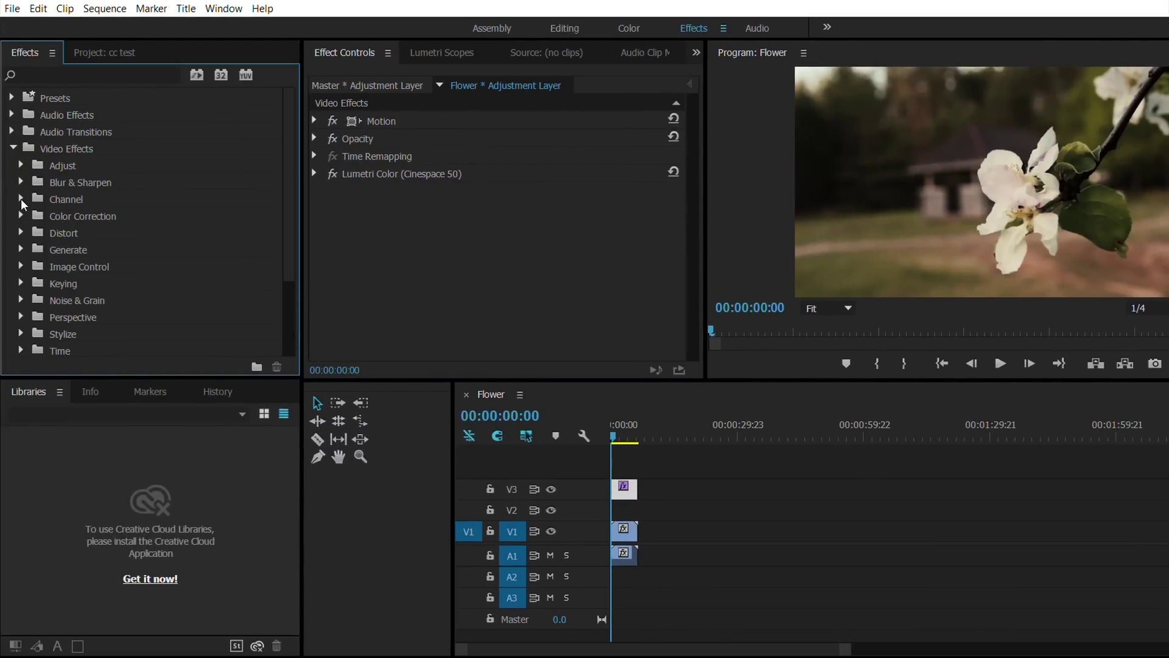
{"action": "left_click", "coordinate": [21, 216]}
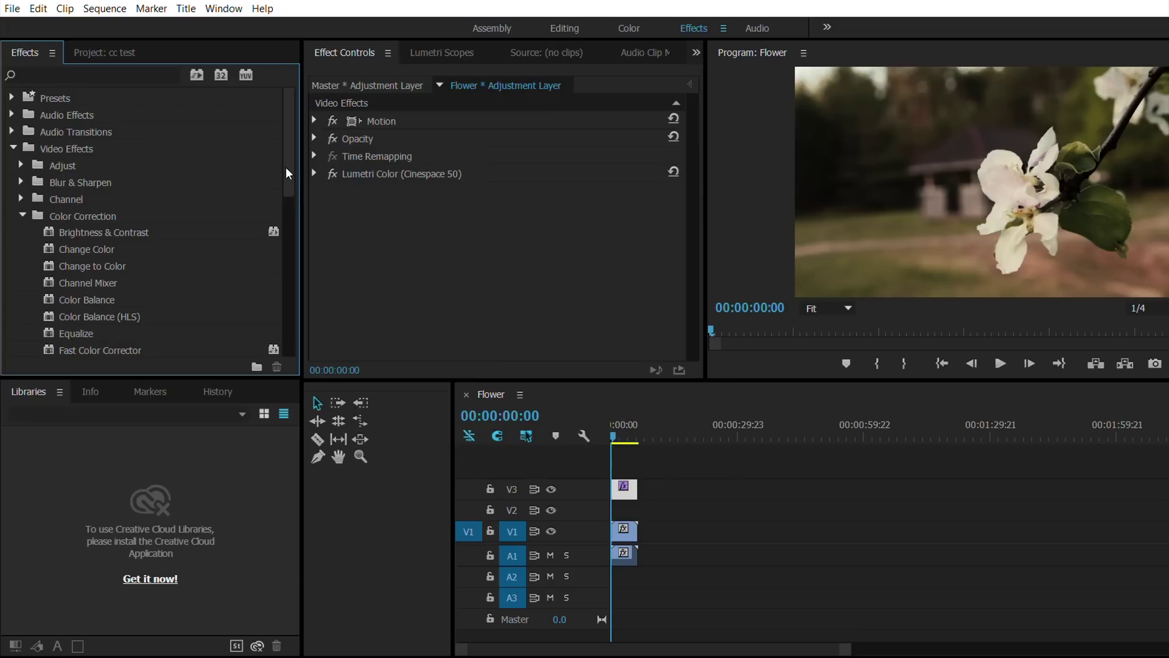
{"action": "left_click_drag", "start_coordinate": [286, 167], "coordinate": [290, 217]}
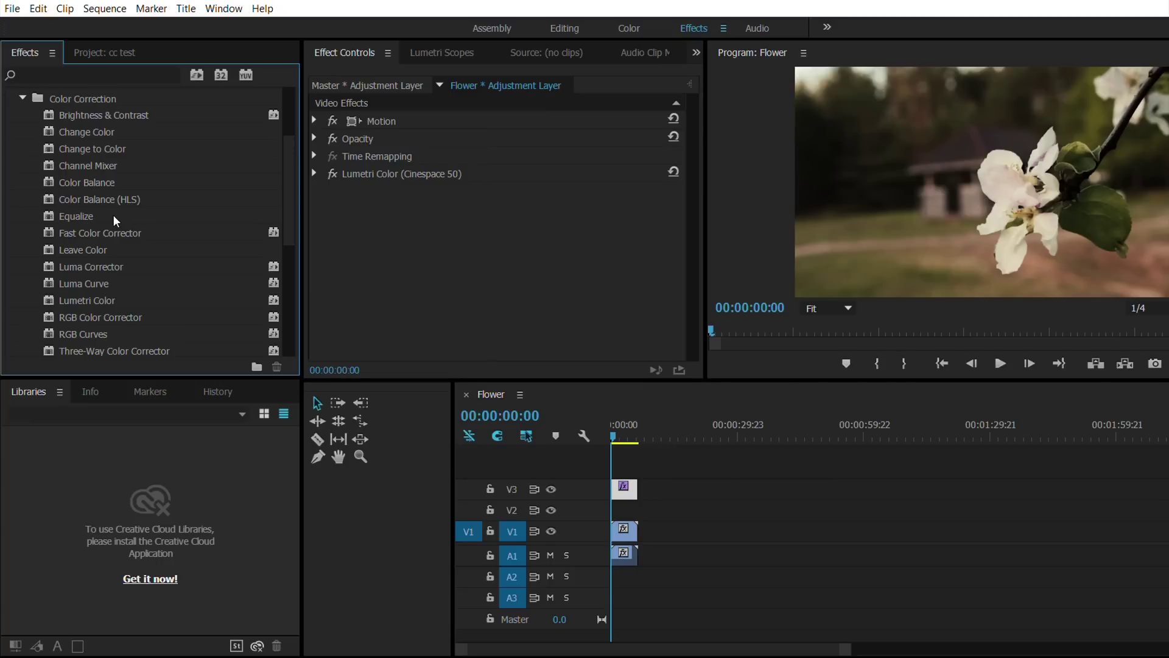
{"action": "left_click_drag", "start_coordinate": [111, 232], "coordinate": [631, 487]}
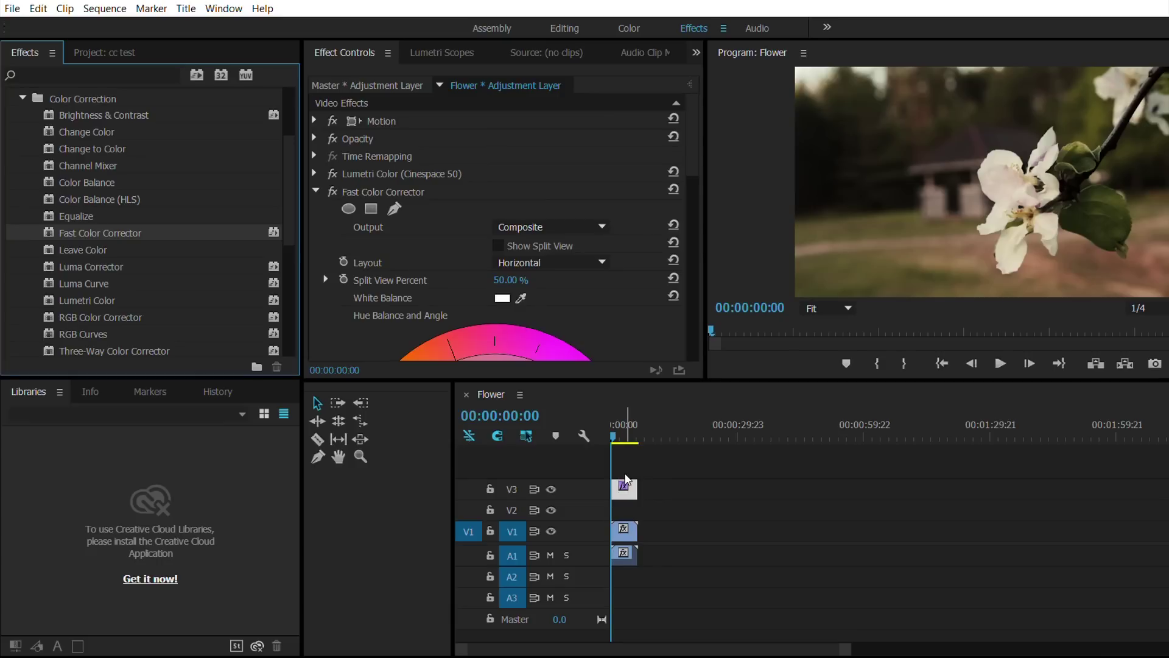
Set the Fast Color Corrector's saturation to 105 and expand its saturation slider
{"action": "left_click_drag", "start_coordinate": [690, 130], "coordinate": [696, 268]}
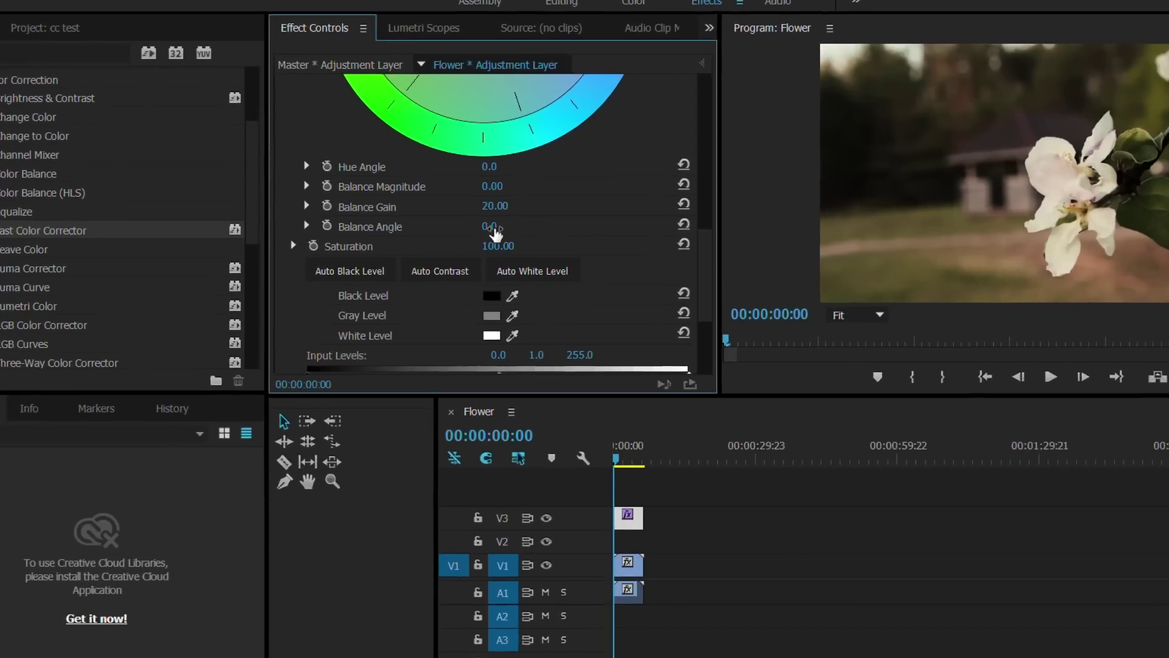
{"action": "left_click_drag", "start_coordinate": [496, 246], "coordinate": [437, 239]}
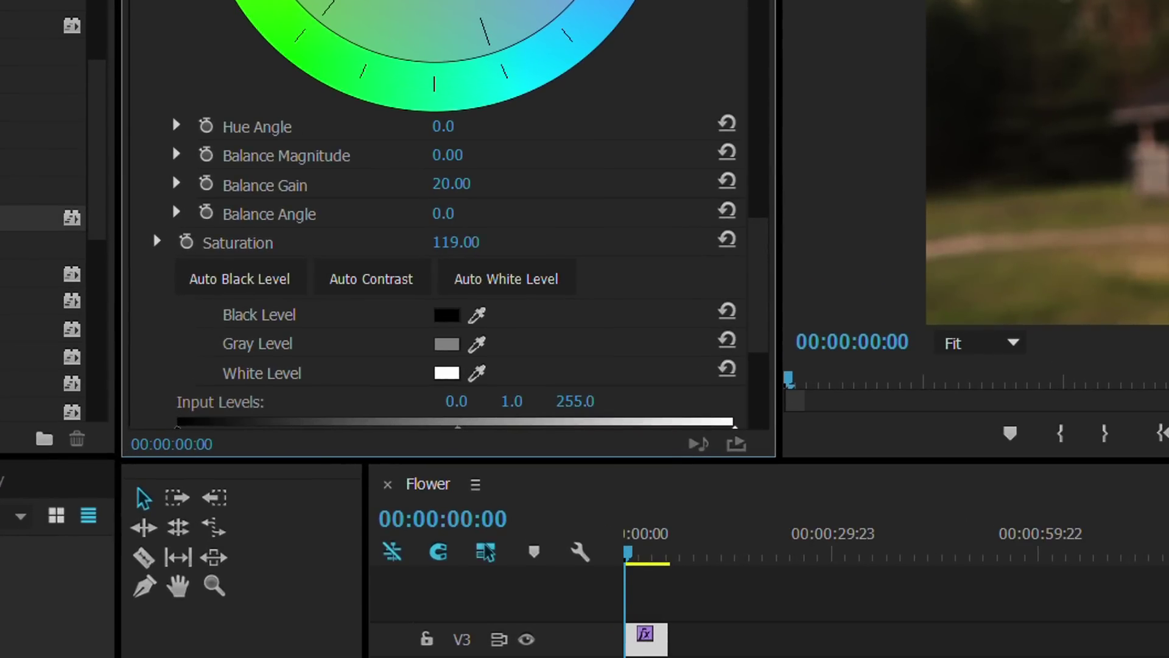
{"action": "left_click", "coordinate": [469, 240]}
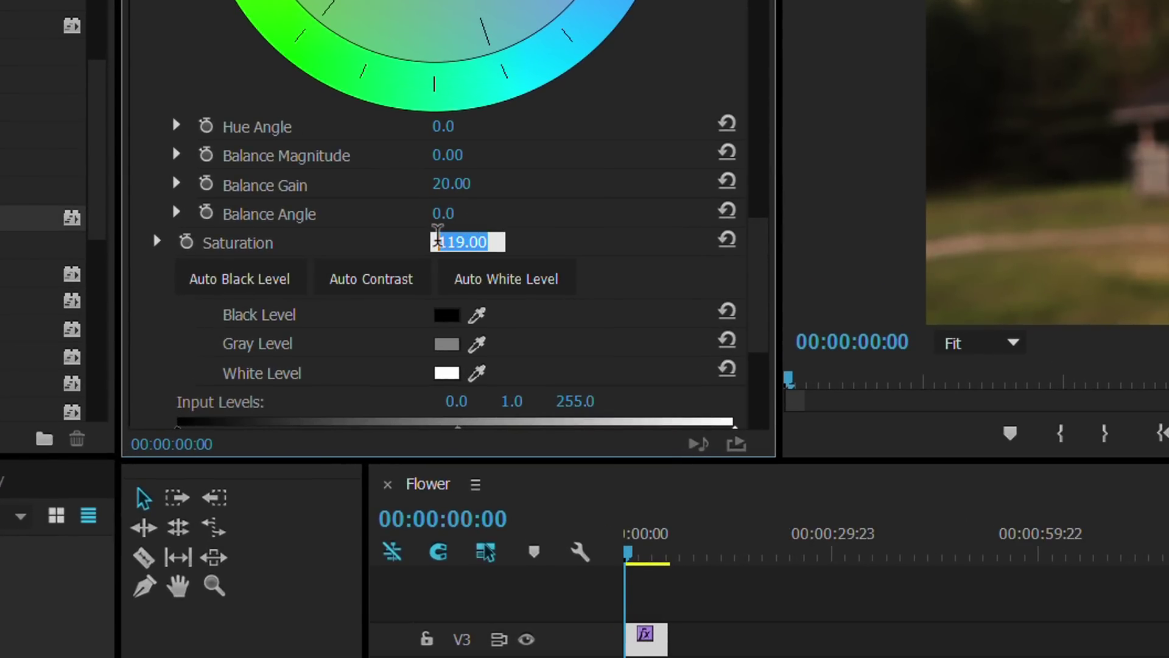
{"action": "type", "text": "10"}
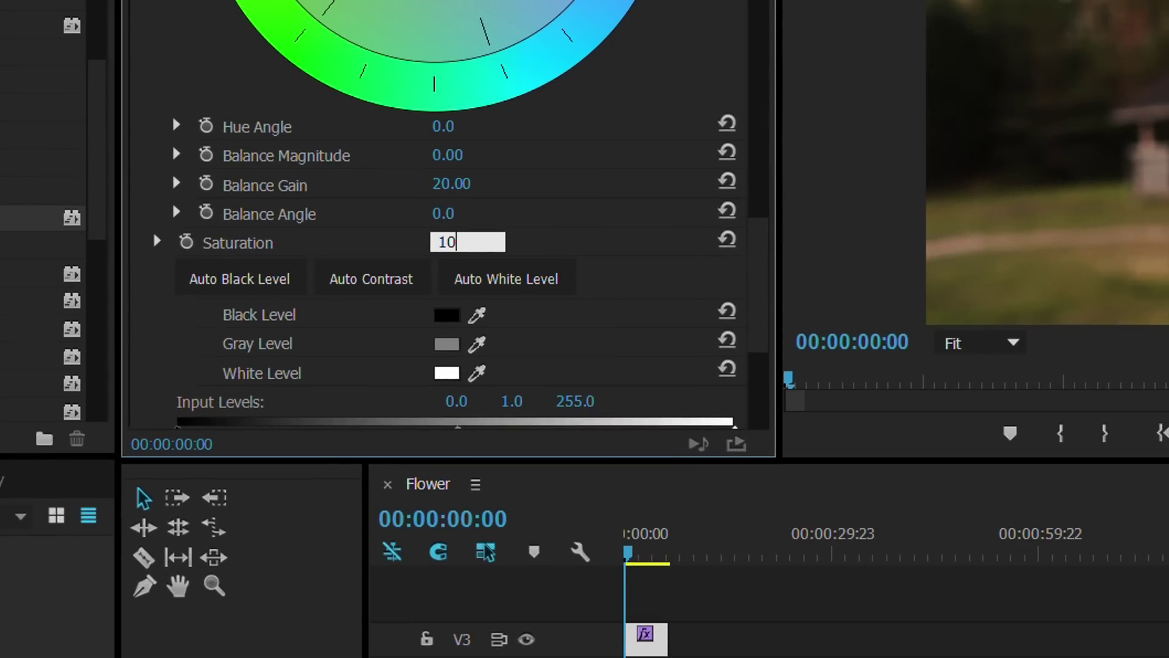
{"action": "type", "text": "5"}
{"action": "key", "text": "Return"}
{"action": "left_click", "coordinate": [157, 241]}
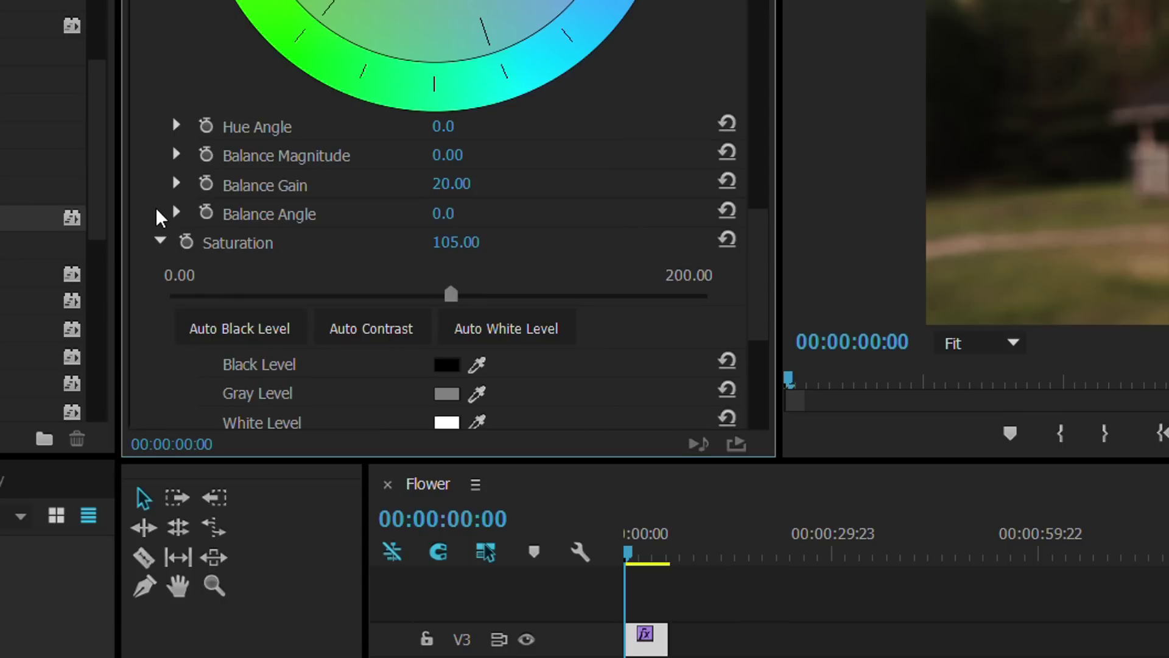
Raise the Fast Color Corrector's black output level to 23.4 and collapse the effect's settings
{"action": "left_click_drag", "start_coordinate": [753, 235], "coordinate": [752, 285]}
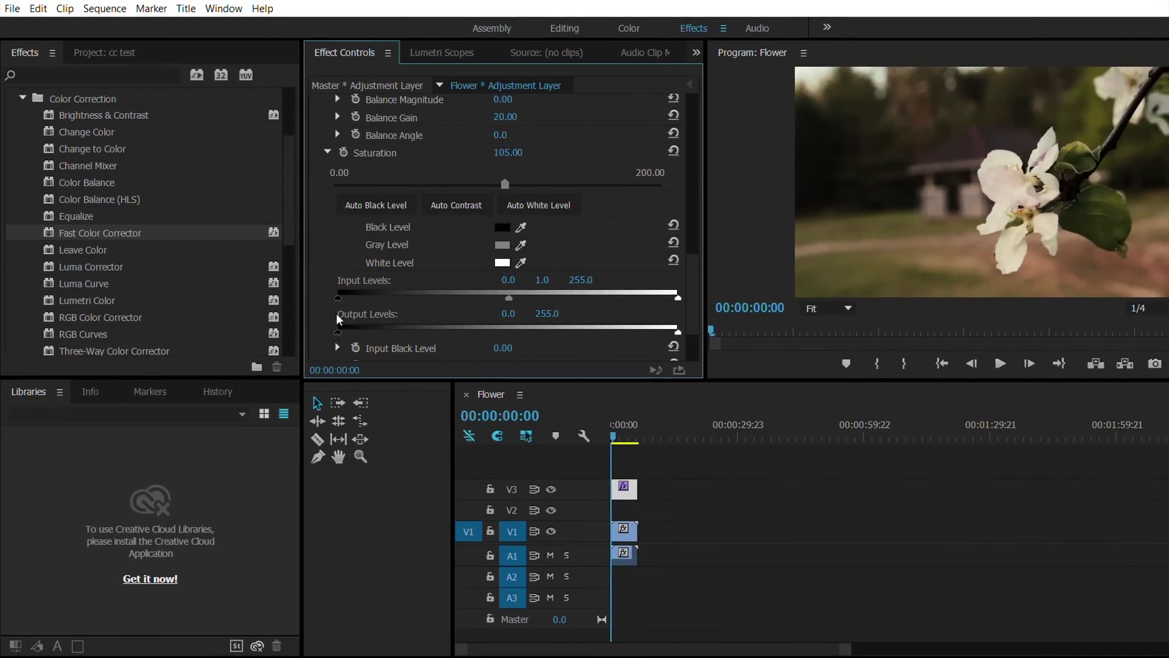
{"action": "left_click_drag", "start_coordinate": [339, 317], "coordinate": [371, 315]}
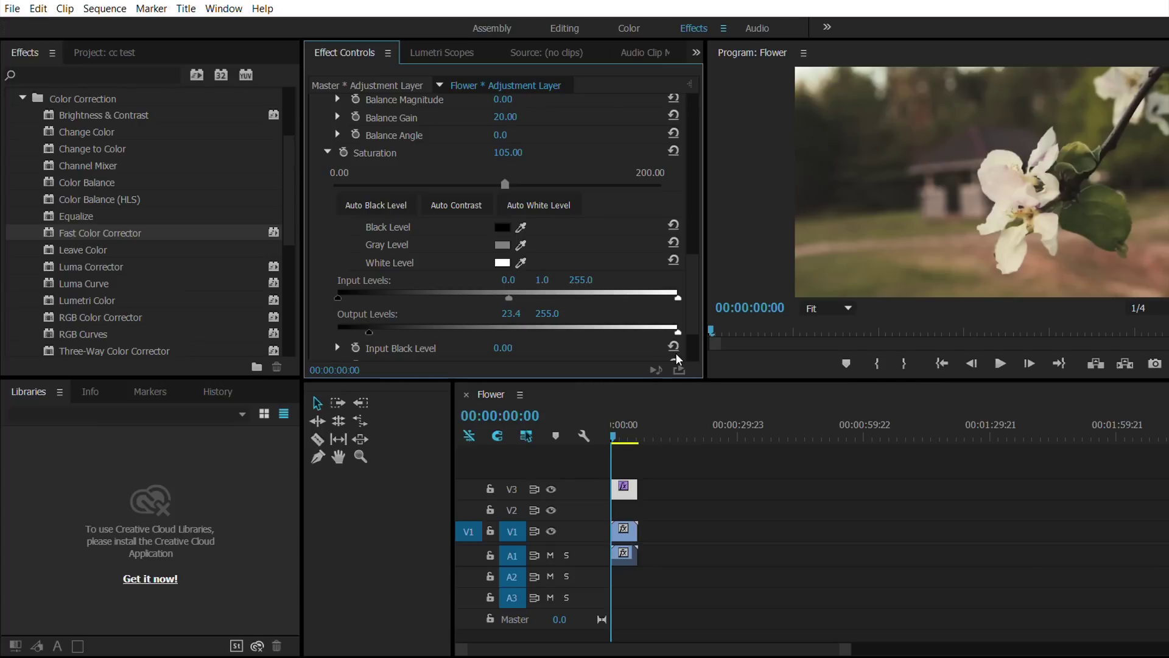
{"action": "left_click_drag", "start_coordinate": [676, 319], "coordinate": [673, 119]}
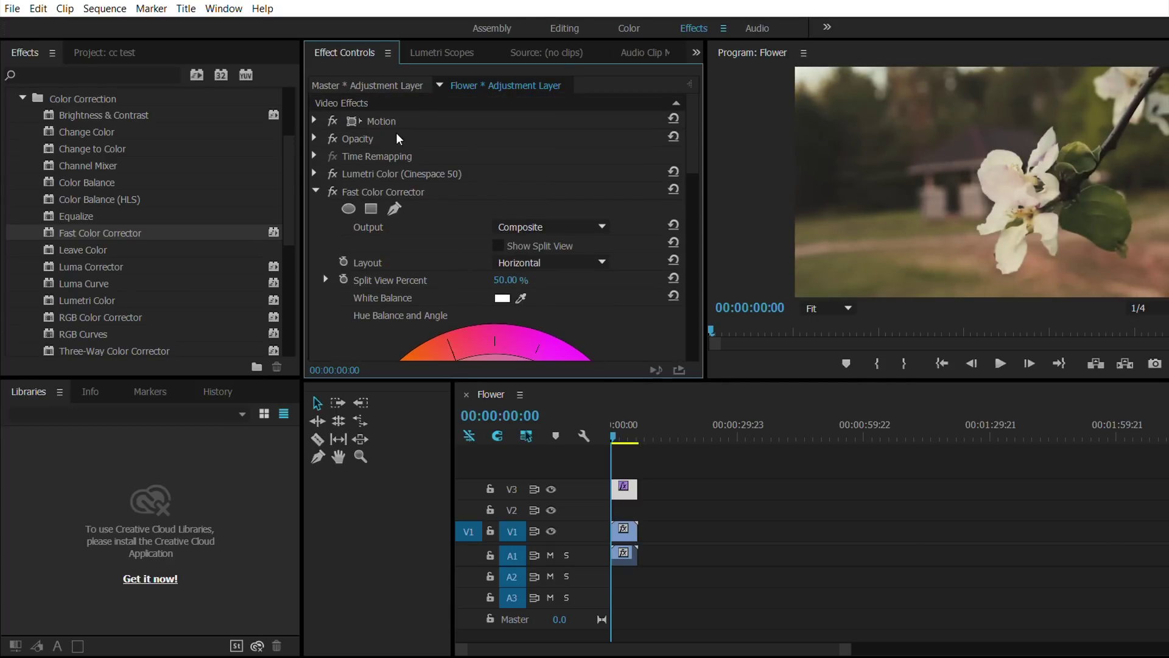
{"action": "left_click", "coordinate": [315, 171]}
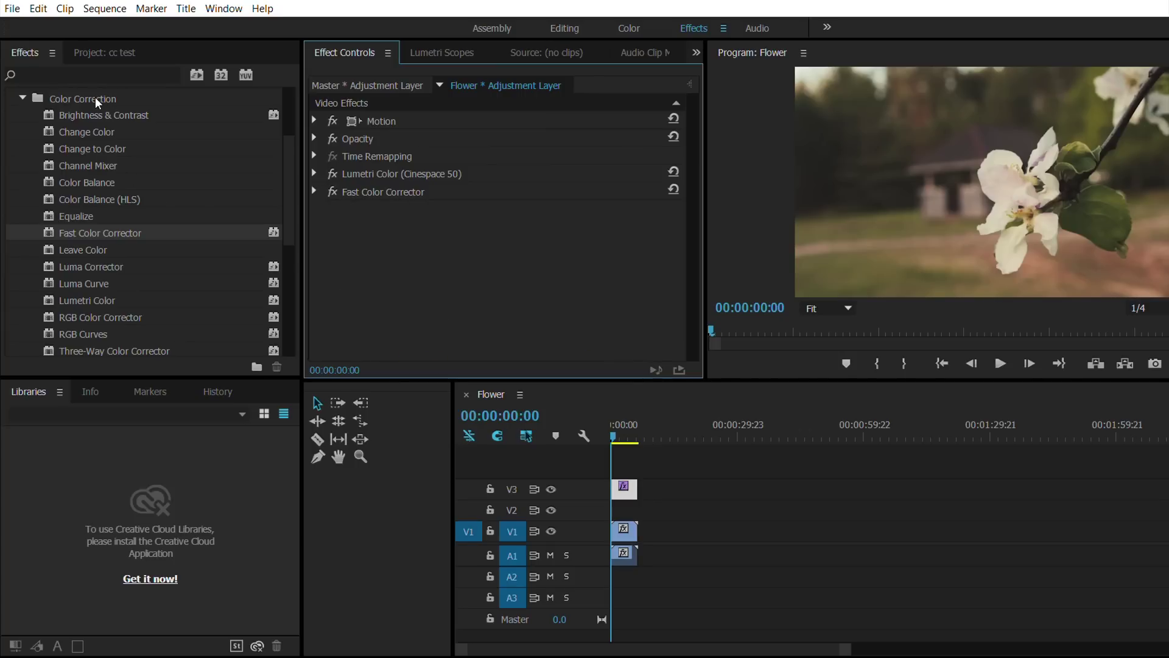
Add the Brightness & Contrast effect to the adjustment layer with brightness 4 and contrast 11
{"action": "left_click_drag", "start_coordinate": [91, 114], "coordinate": [590, 366]}
{"action": "left_click", "coordinate": [632, 481]}
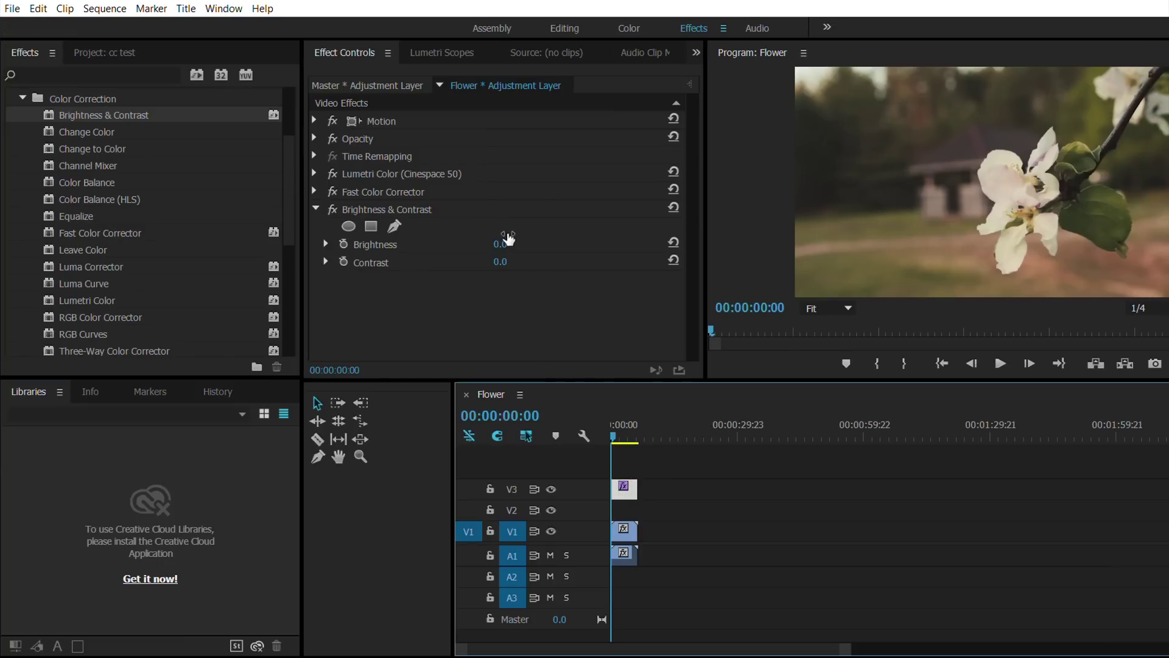
{"action": "left_click_drag", "start_coordinate": [506, 242], "coordinate": [505, 243]}
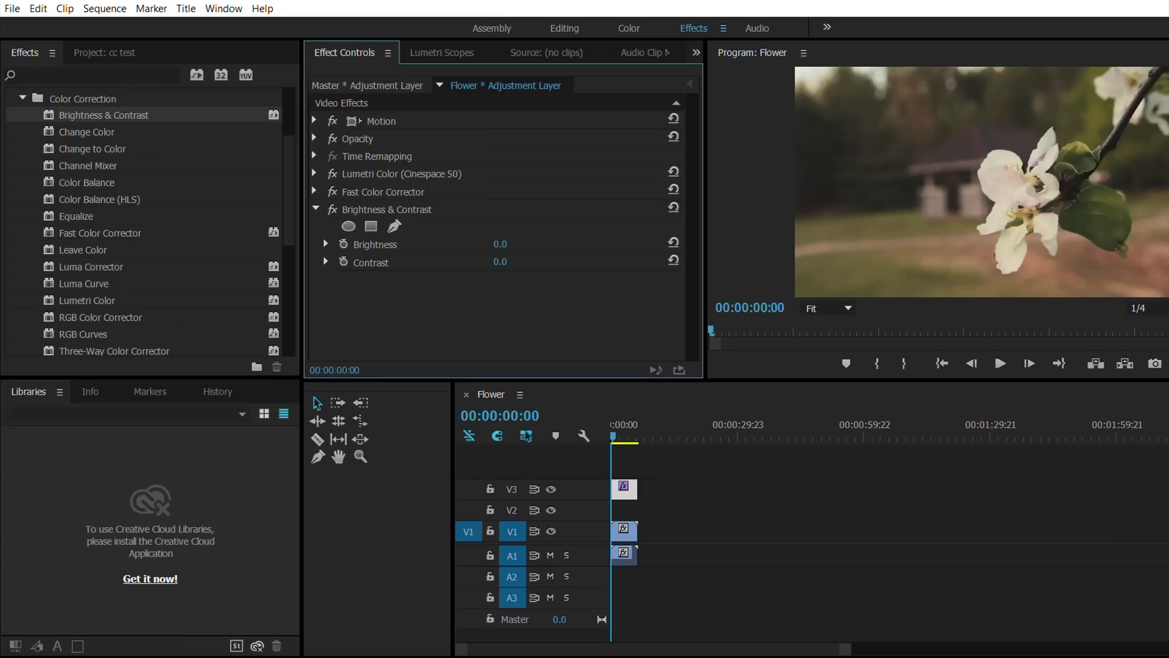
{"action": "left_click", "coordinate": [510, 243]}
{"action": "left_click_drag", "start_coordinate": [500, 243], "coordinate": [508, 246]}
{"action": "left_click", "coordinate": [505, 261]}
{"action": "left_click", "coordinate": [512, 281]}
{"action": "left_click_drag", "start_coordinate": [506, 259], "coordinate": [507, 262]}
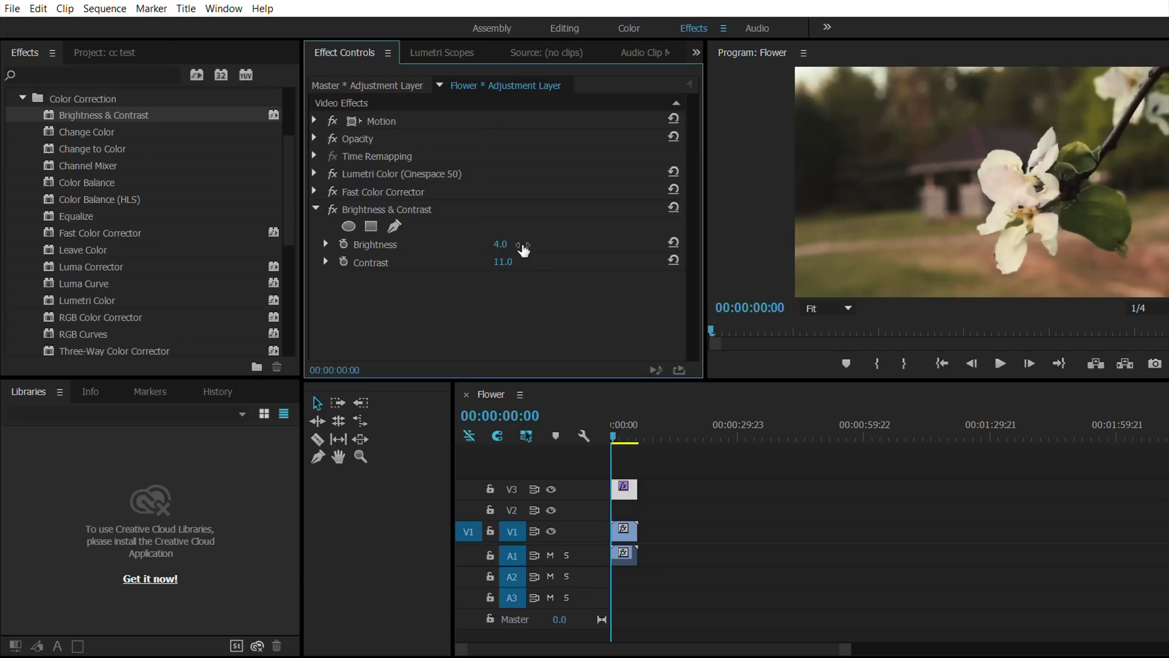
{"action": "left_click", "coordinate": [317, 189]}
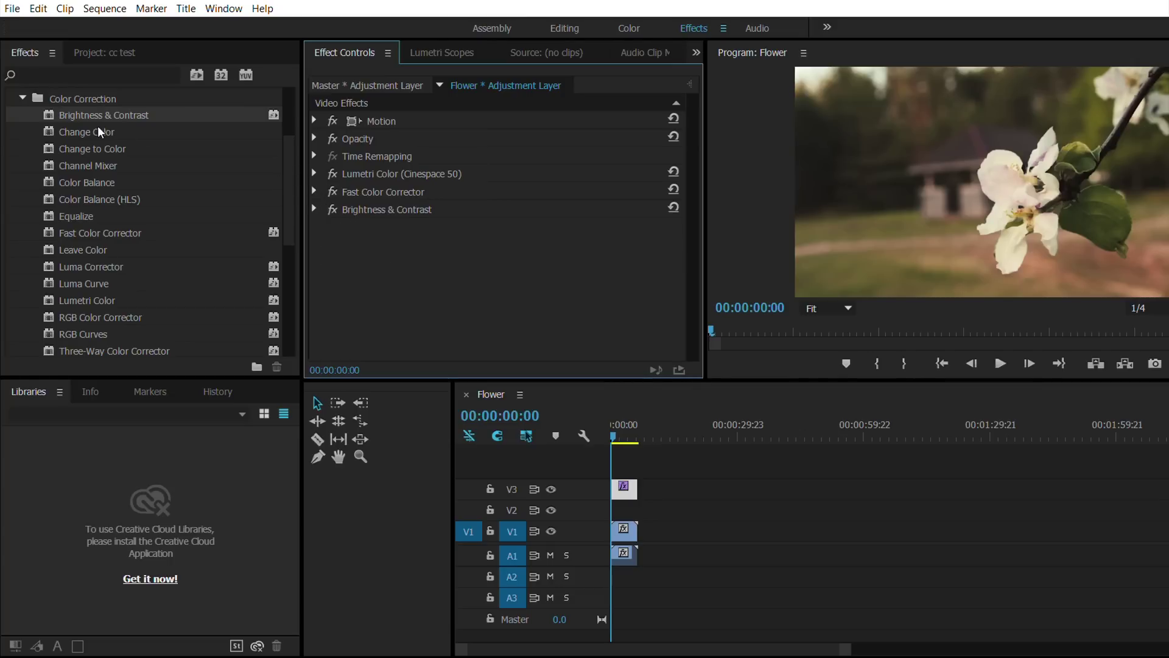
Search the effects for "sharpen" and apply the Sharpen effect to the adjustment layer
{"action": "left_click", "coordinate": [76, 74]}
{"action": "type", "text": "s"}
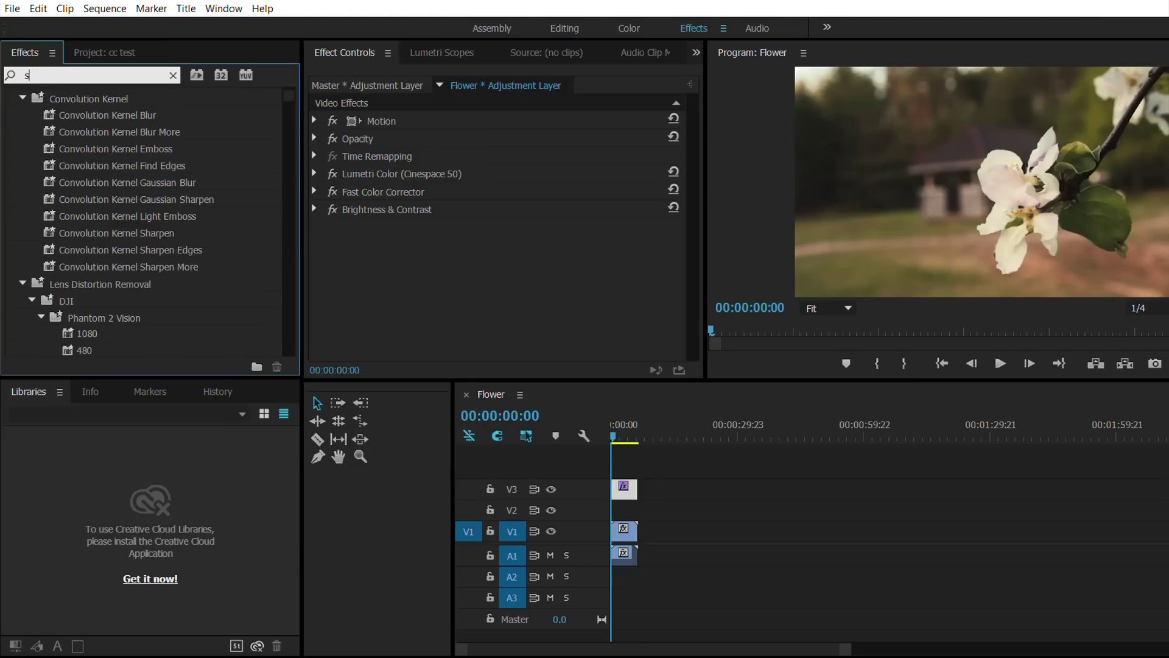
{"action": "type", "text": "harp"}
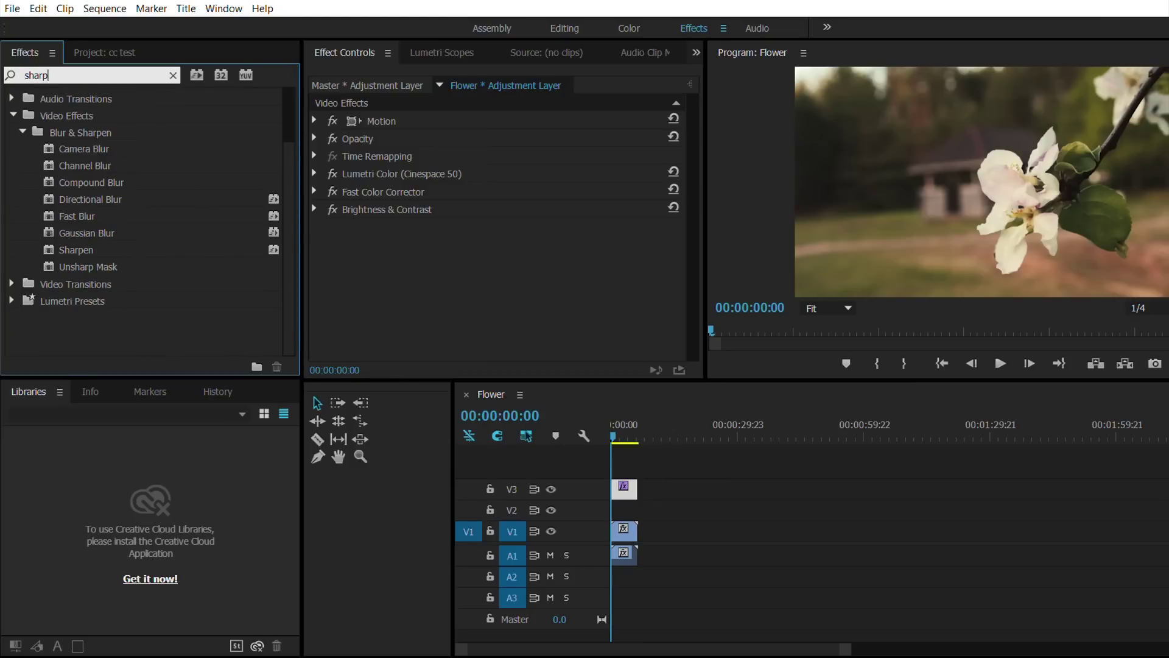
{"action": "type", "text": "en"}
{"action": "left_click_drag", "start_coordinate": [76, 250], "coordinate": [628, 481]}
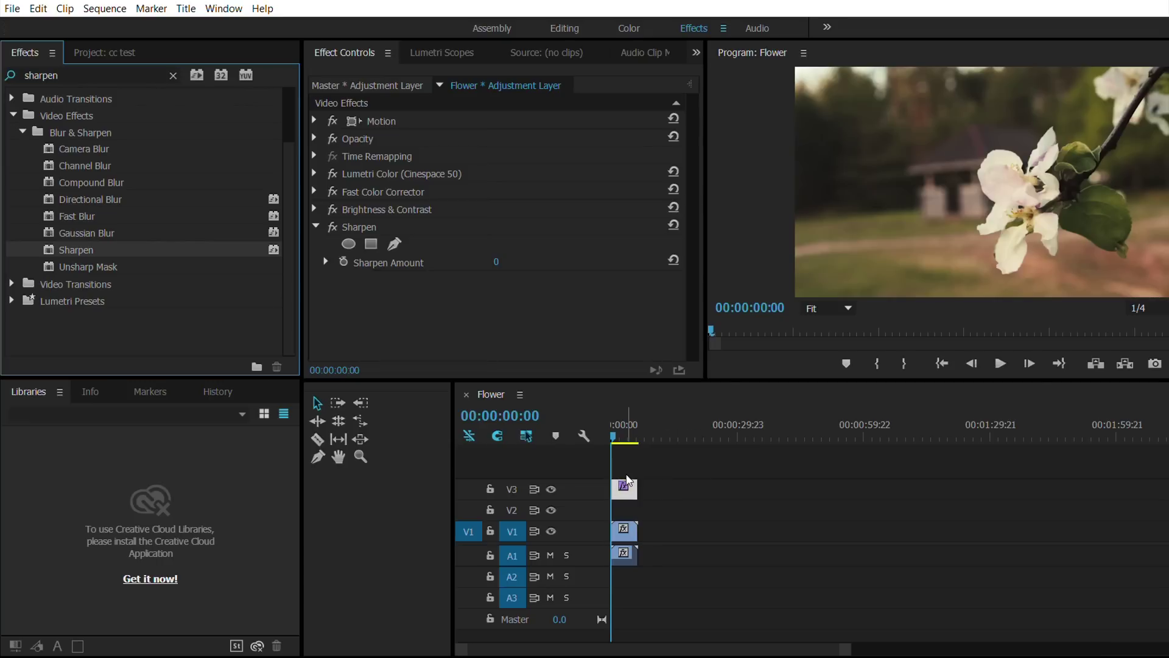
Set the Sharpen amount to 5 and collapse the Sharpen effect's settings
{"action": "left_click", "coordinate": [505, 255]}
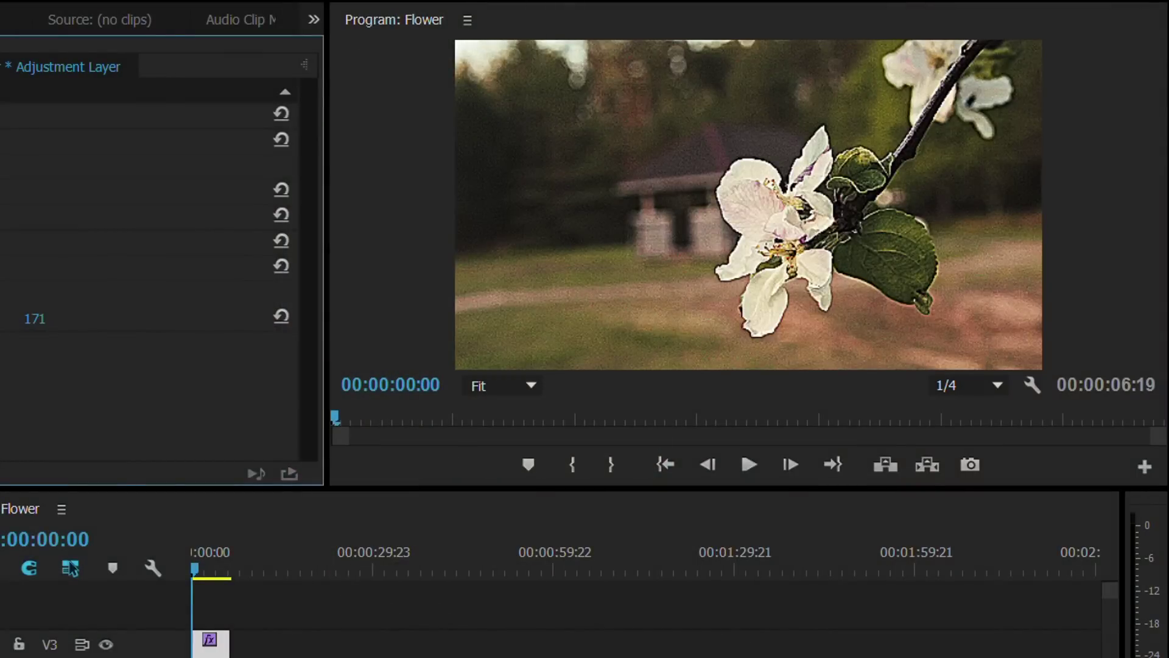
{"action": "left_click_drag", "start_coordinate": [35, 318], "coordinate": [13, 307]}
{"action": "left_click", "coordinate": [41, 317]}
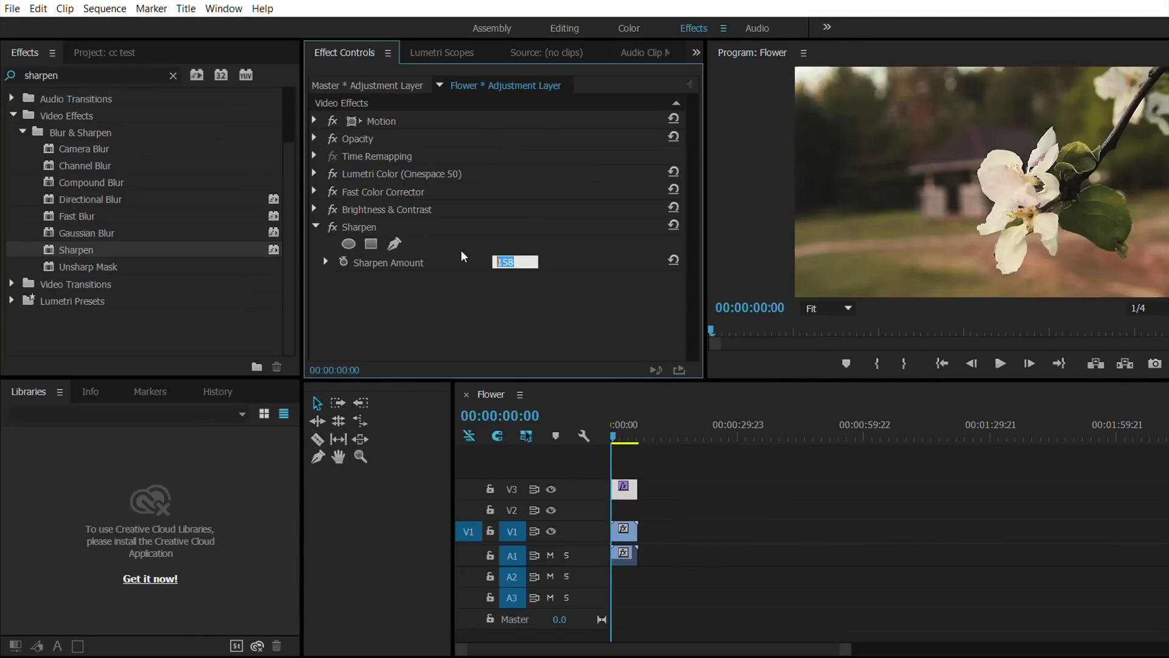
{"action": "type", "text": "5"}
{"action": "key", "text": "Return"}
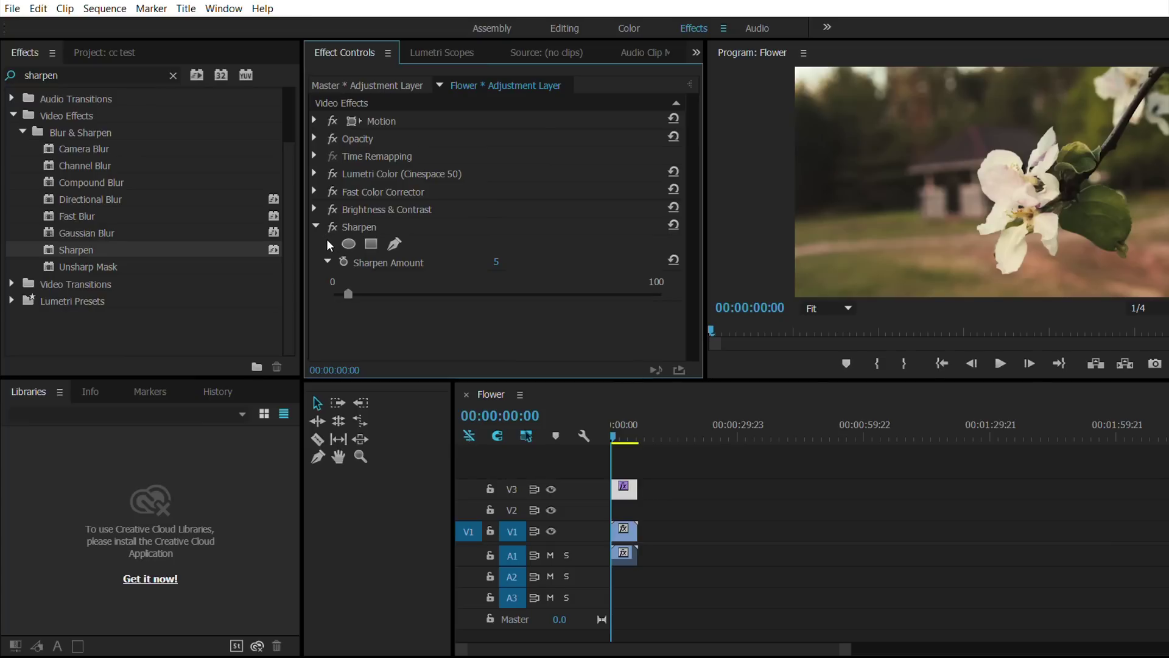
{"action": "left_click", "coordinate": [317, 225]}
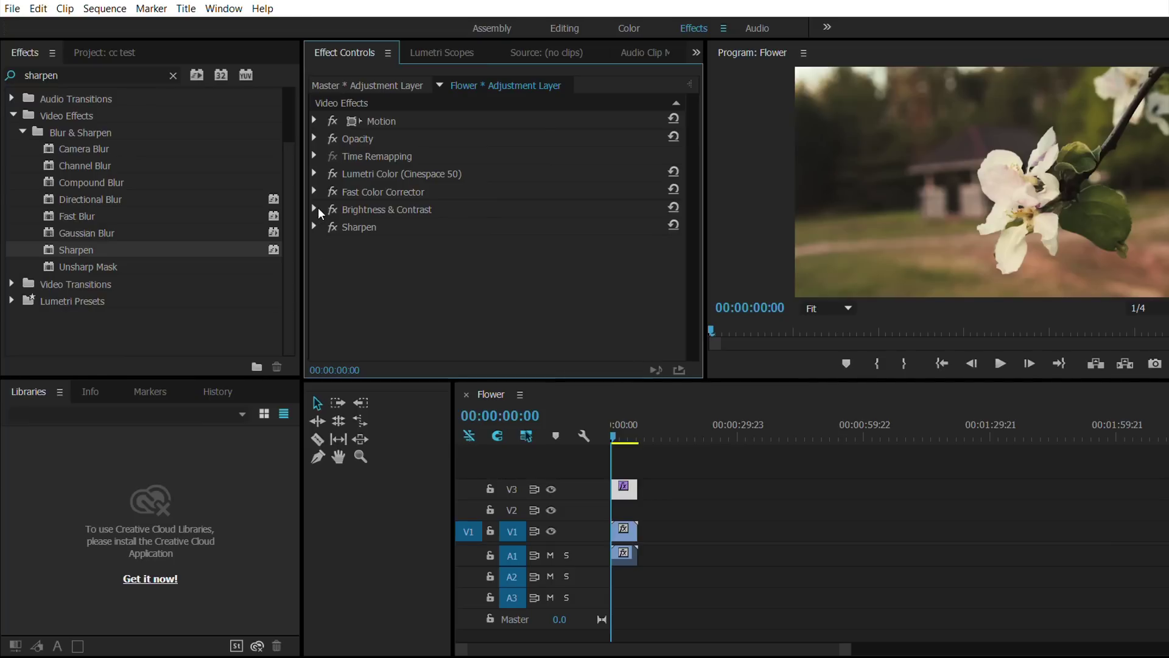